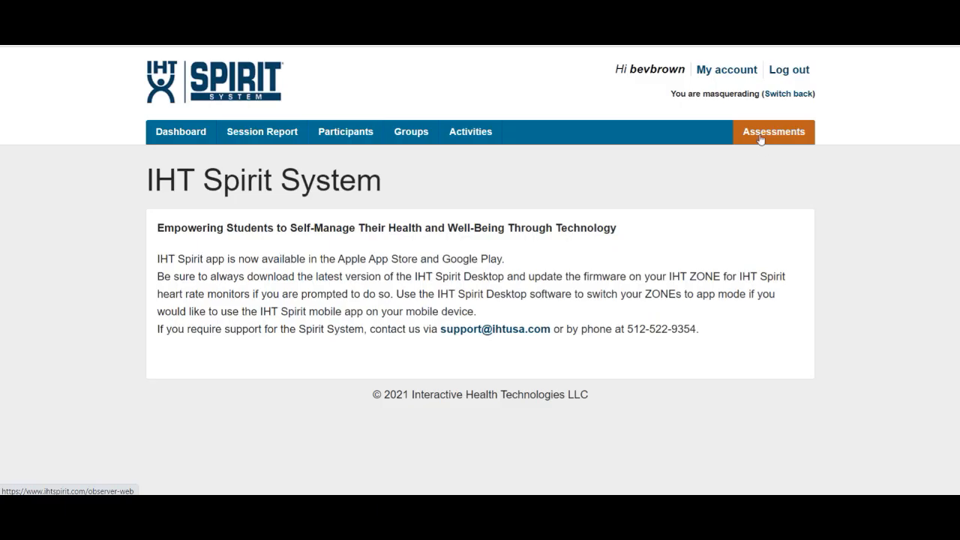
Start a new assessment in the Assessments area and assign it to the group 1st Period S21.
click(760, 139)
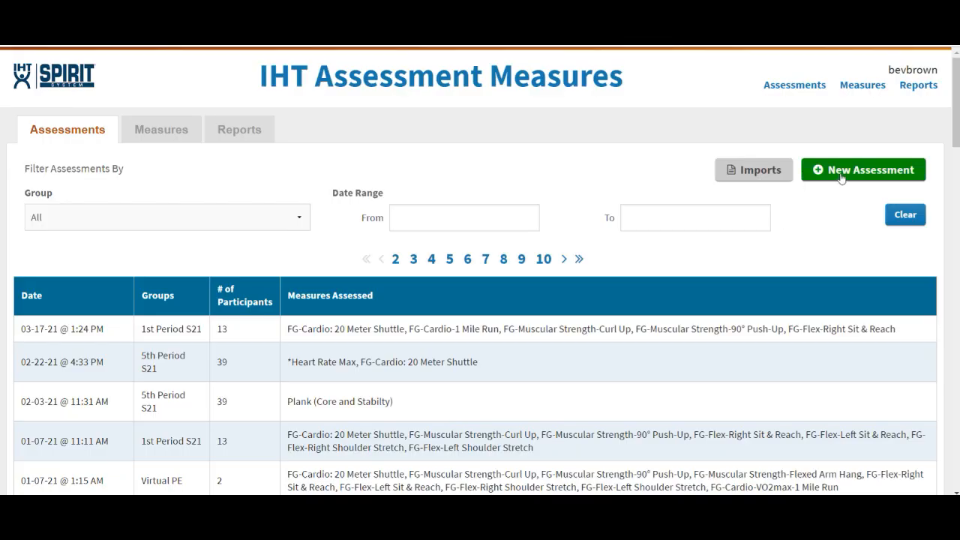
click(846, 171)
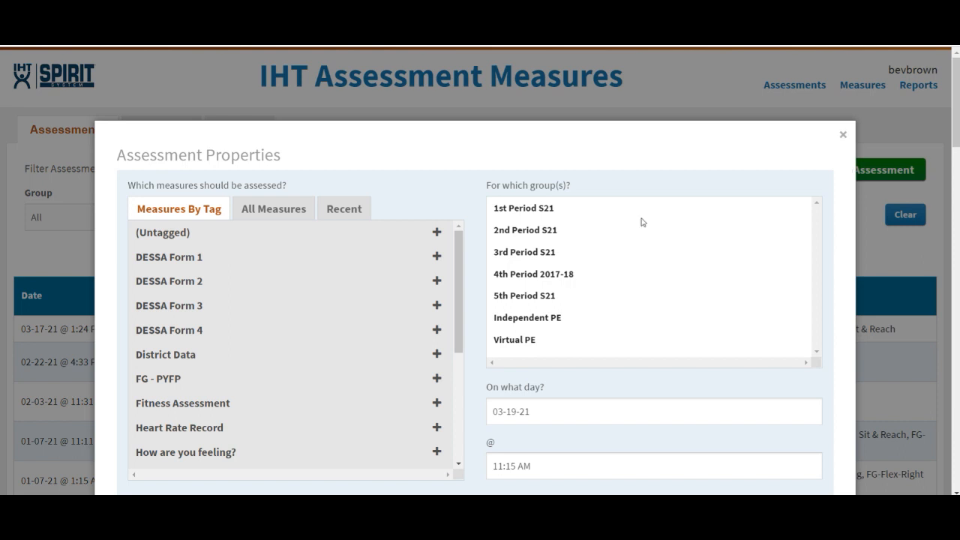
click(534, 210)
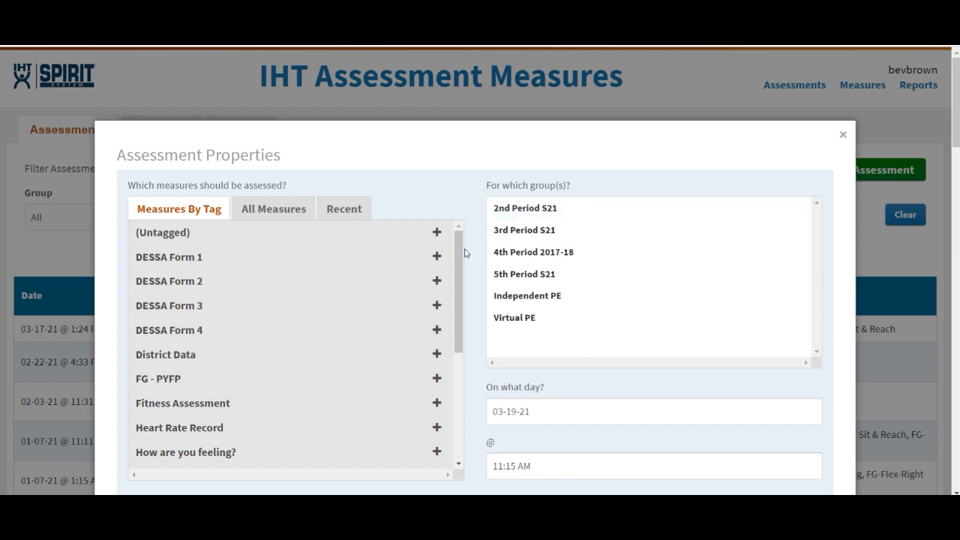
Add the FG - PYFP measures *Height, *Weight, FG-Cardio-1 Mile Run and FG-Cardio: 20 Meter Shuttle to the assessment.
click(164, 381)
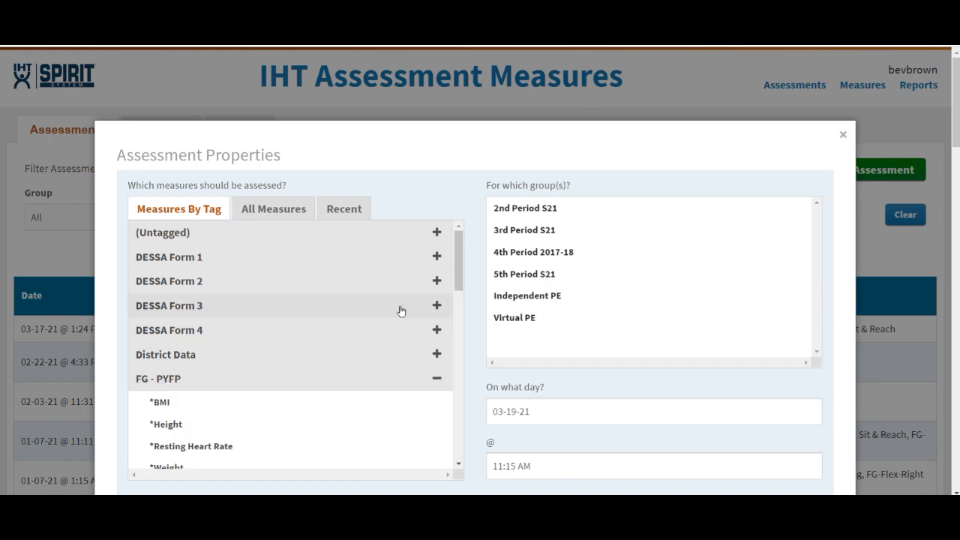
drag(460, 266, 469, 306)
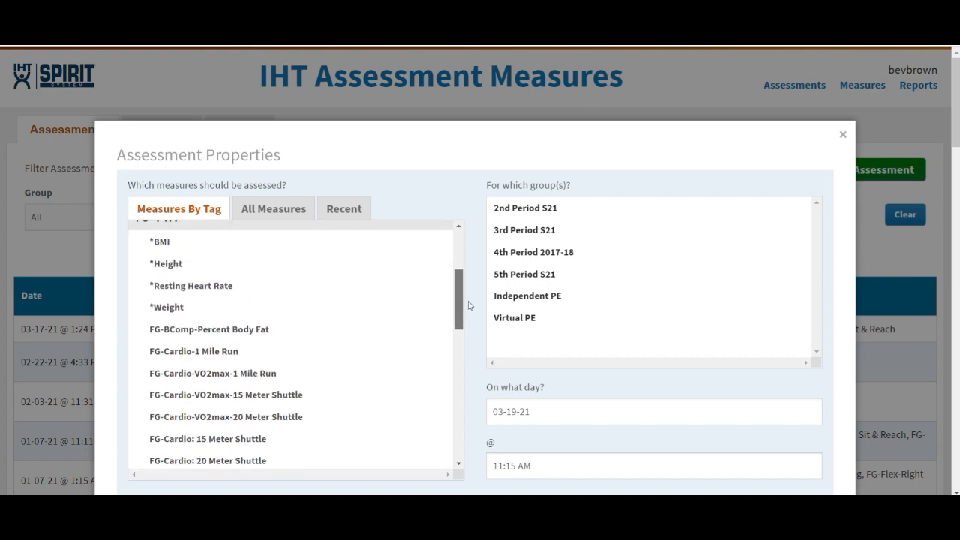
click(180, 262)
click(178, 285)
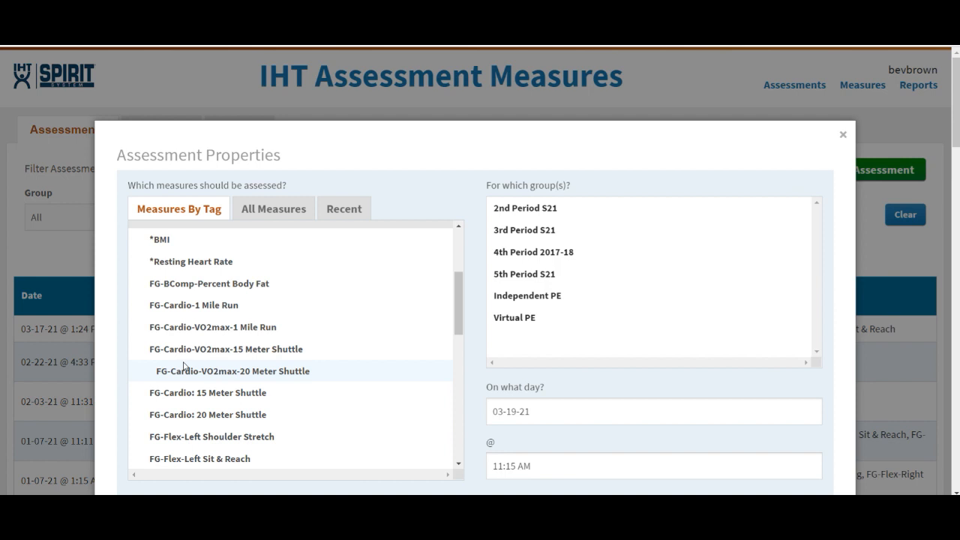
click(178, 312)
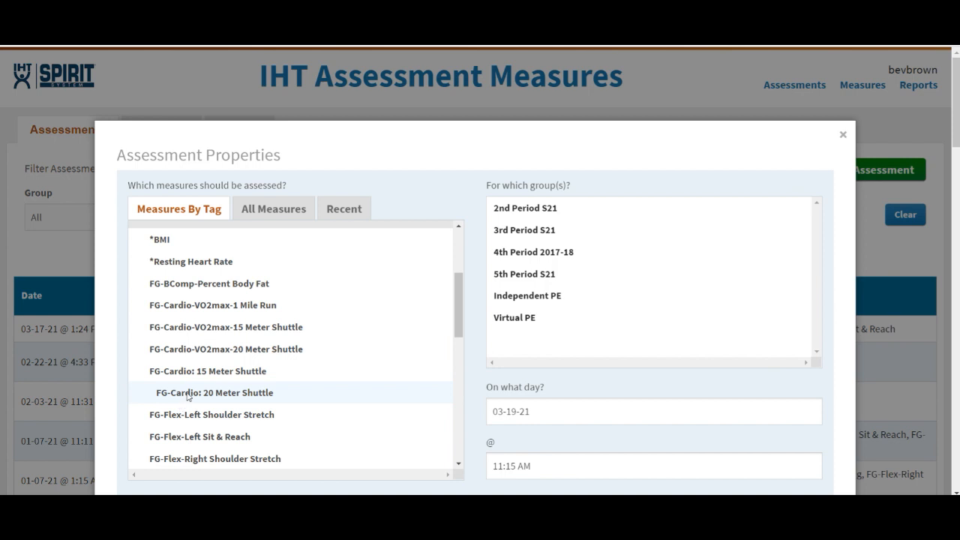
click(187, 396)
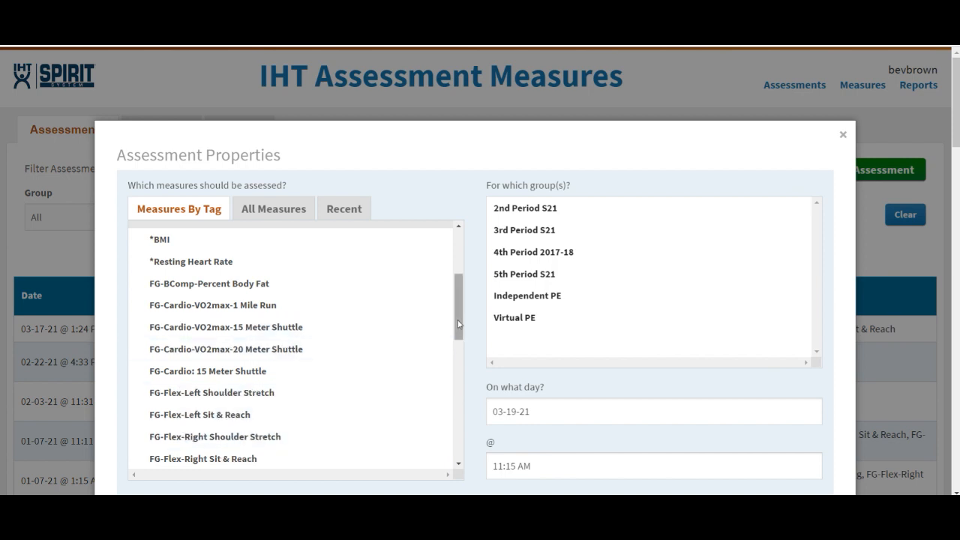
Add the FG-Flex Left and Right Sit & Reach measures and the FG-Muscular Strength 90° Push-Up, Curl Up and Trunk Lift measures.
drag(457, 332, 461, 356)
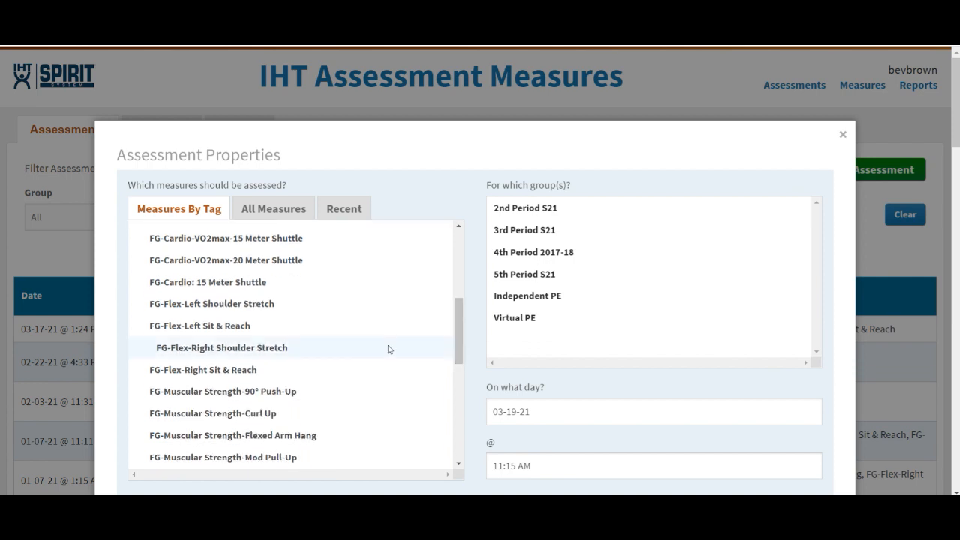
click(241, 332)
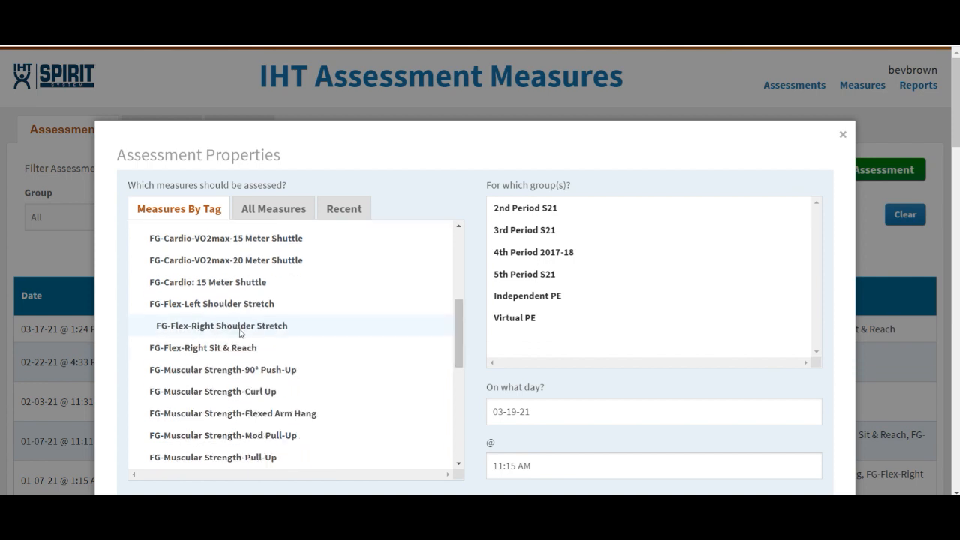
click(240, 348)
click(240, 348)
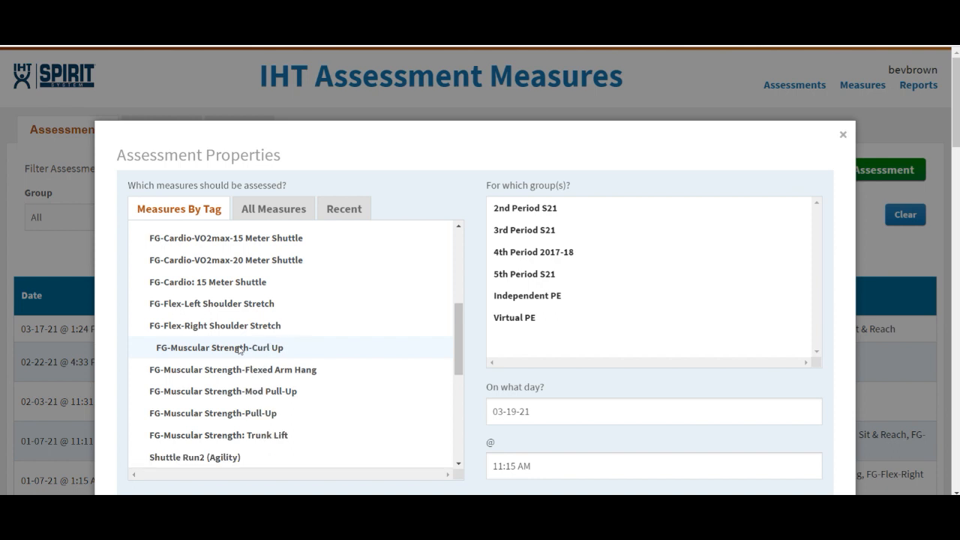
click(240, 348)
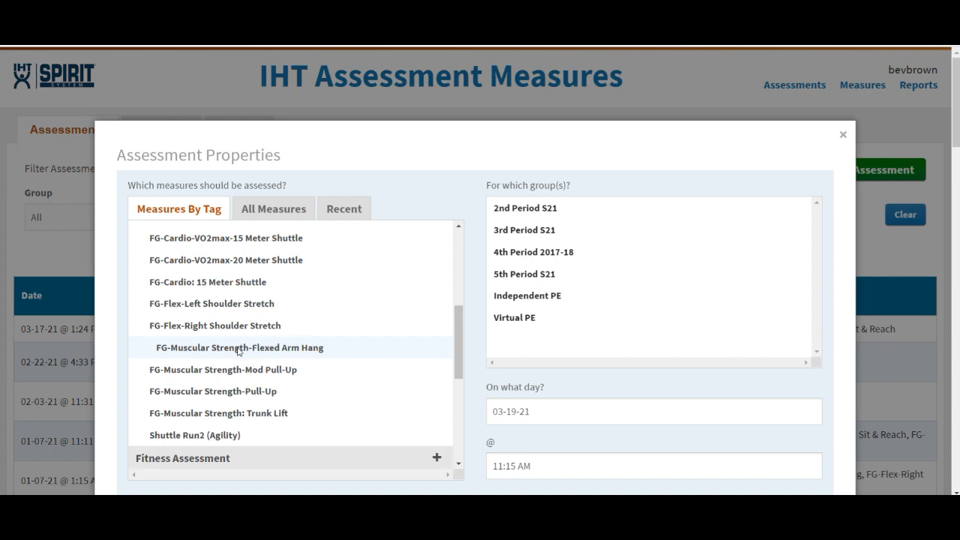
click(228, 413)
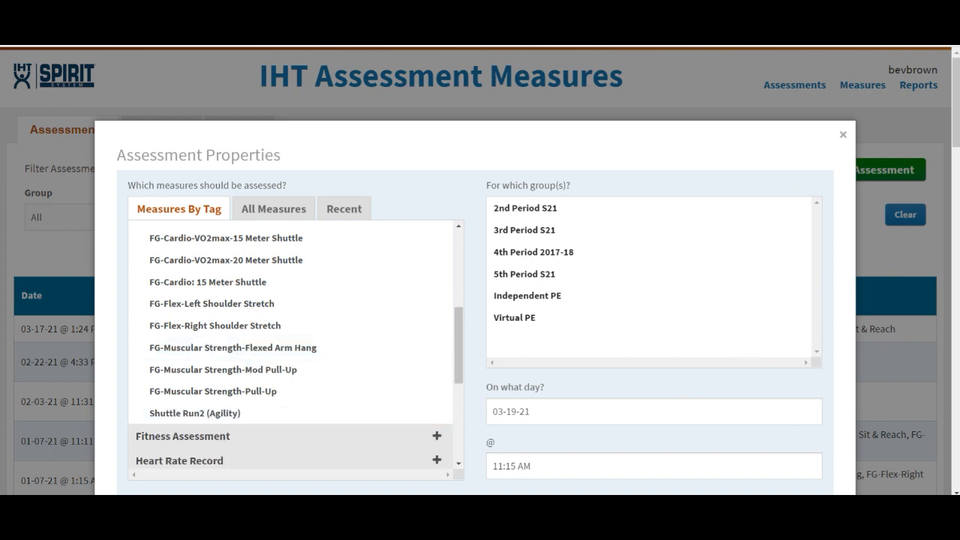
Remove FG-Flex-Left Sit & Reach from the measures to be assessed and download the assessment template.
drag(956, 107, 956, 168)
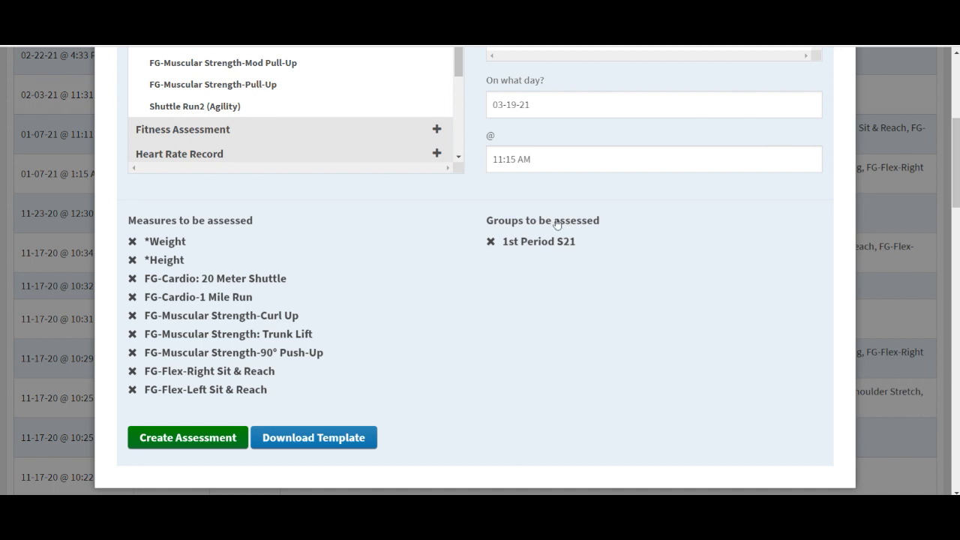
click(367, 391)
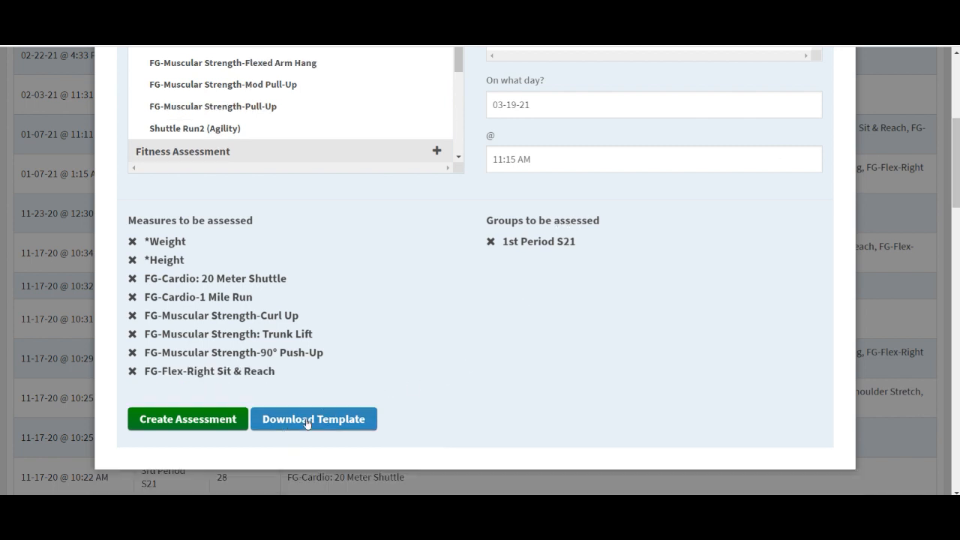
click(310, 420)
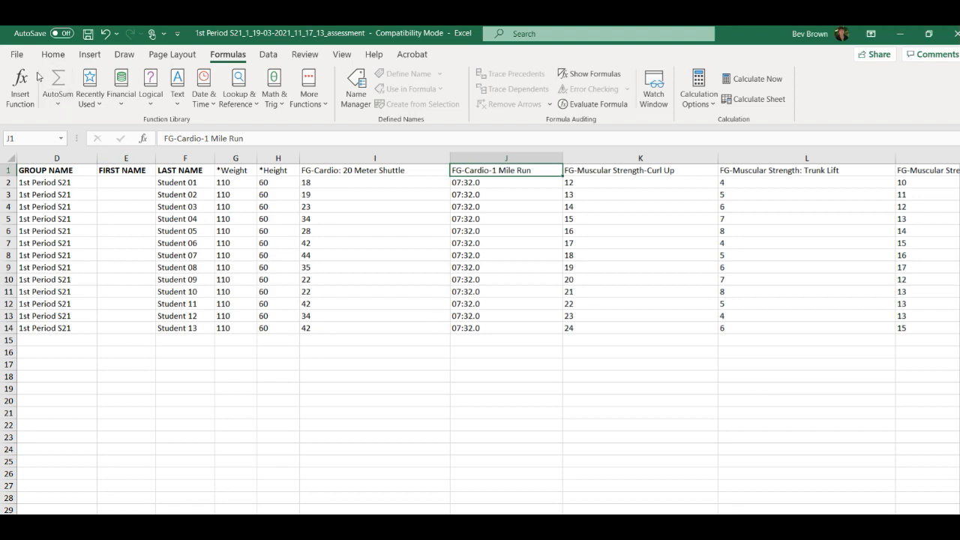
Save the filled-in 1st Period S21 assessment workbook in Excel.
click(18, 57)
click(55, 225)
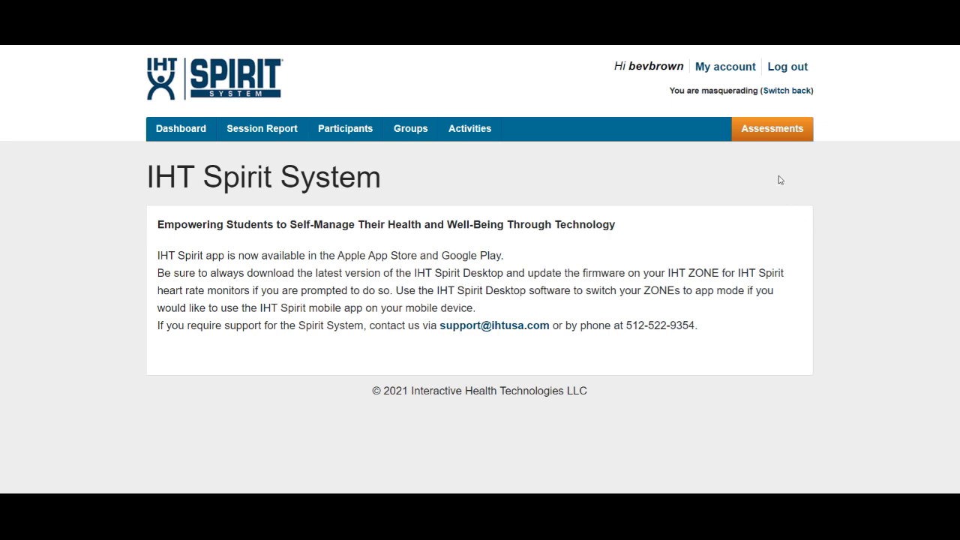
Switch to the IHT Spirit site, import the Excel file 1st Period S21_1_19-03-2021_11_17_13_assessment, and open the imported 03-19-21 assessment.
click(766, 131)
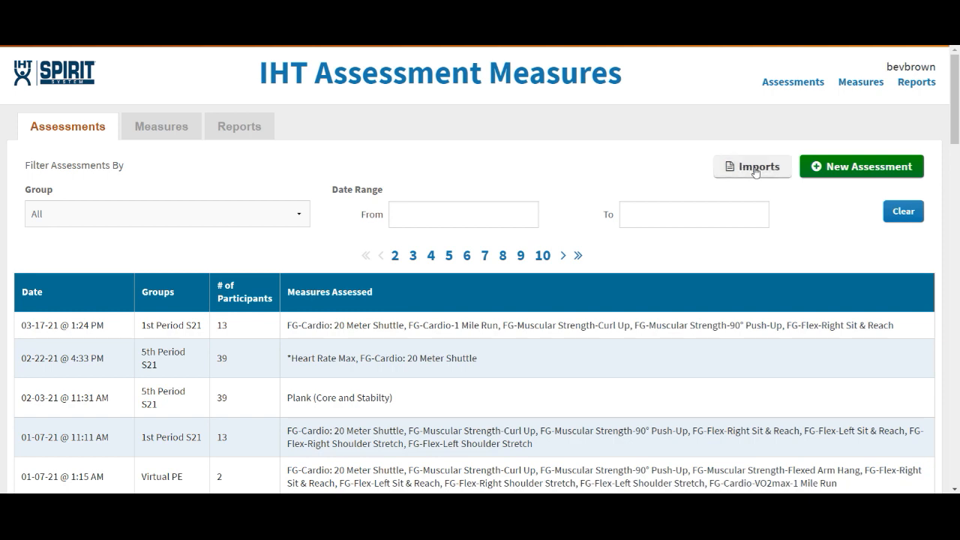
click(755, 170)
scroll(882, 197, down, 5)
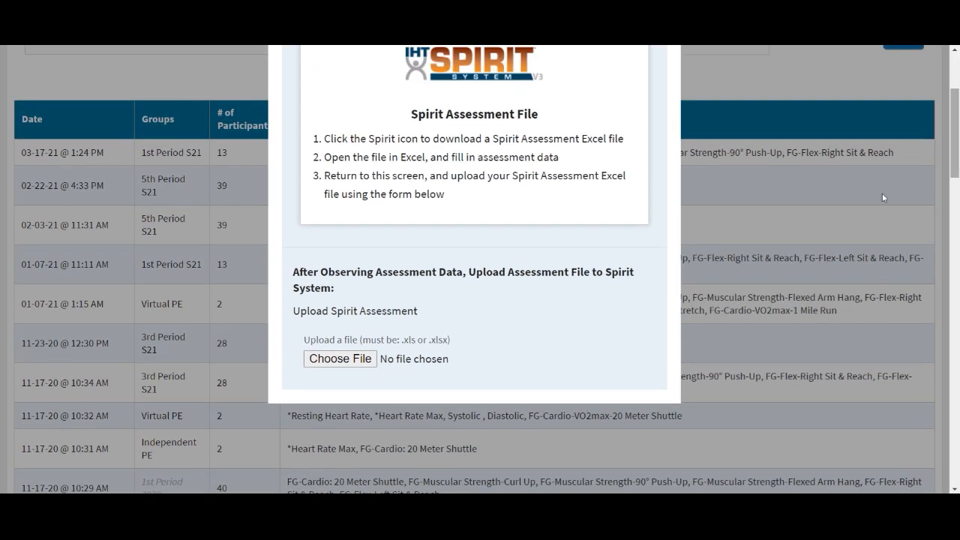
click(356, 360)
click(266, 69)
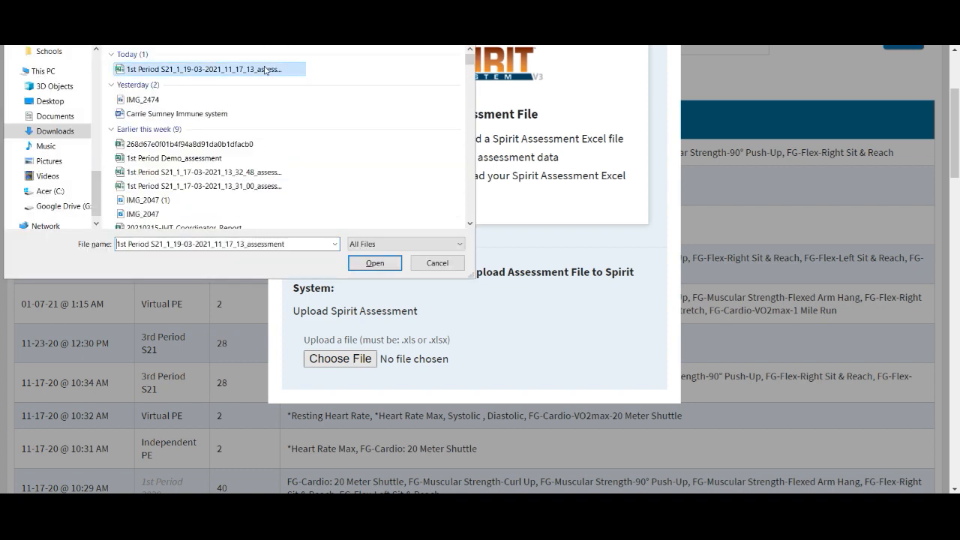
click(381, 266)
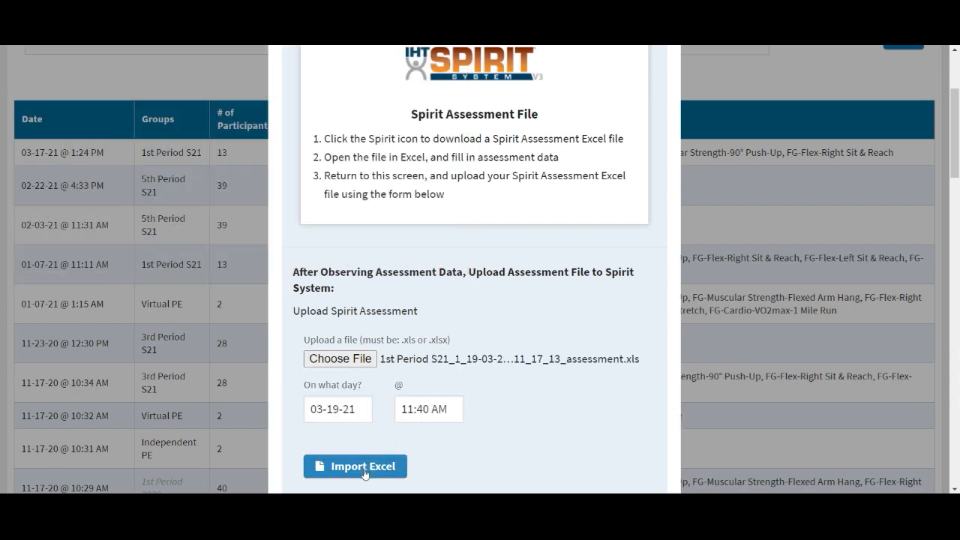
click(363, 467)
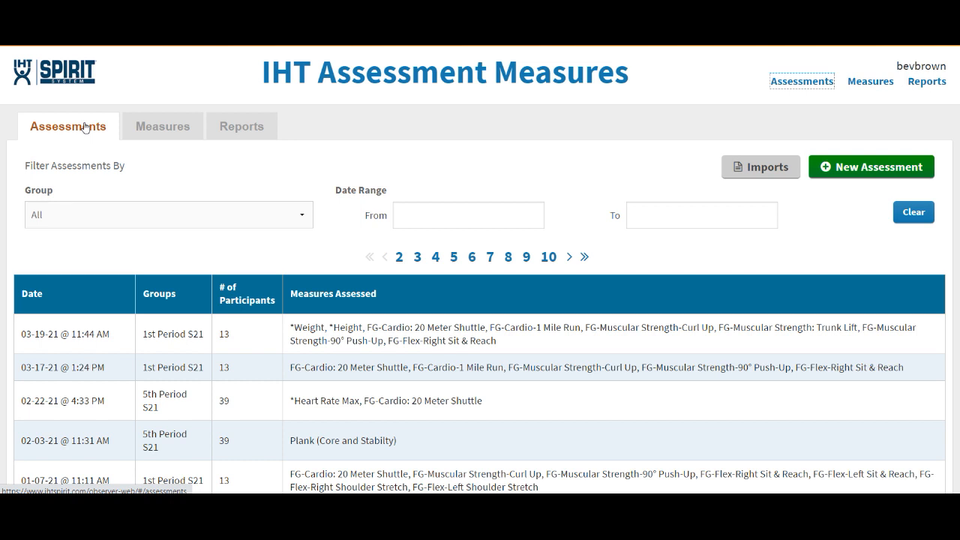
click(79, 336)
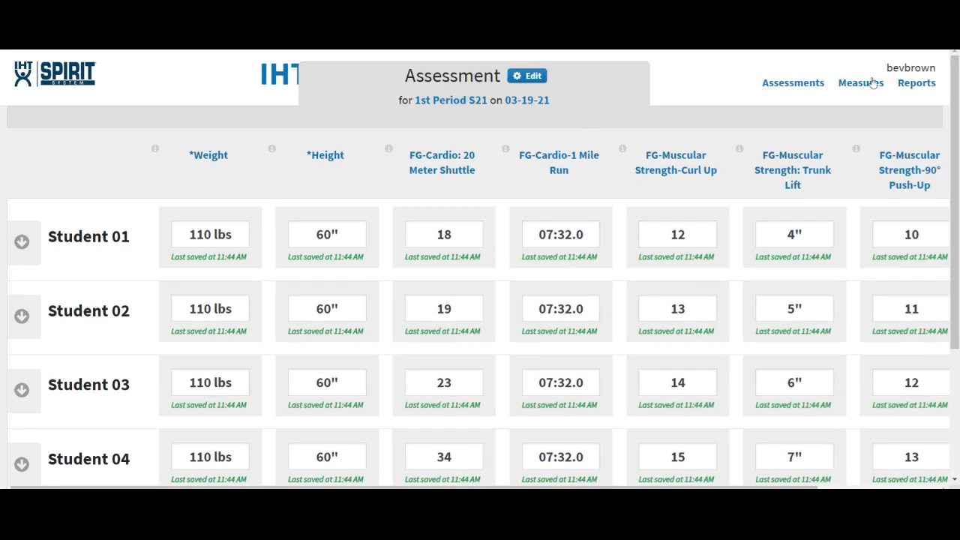
Start a new report titled "1st period S21" and set its type to FG.
click(922, 84)
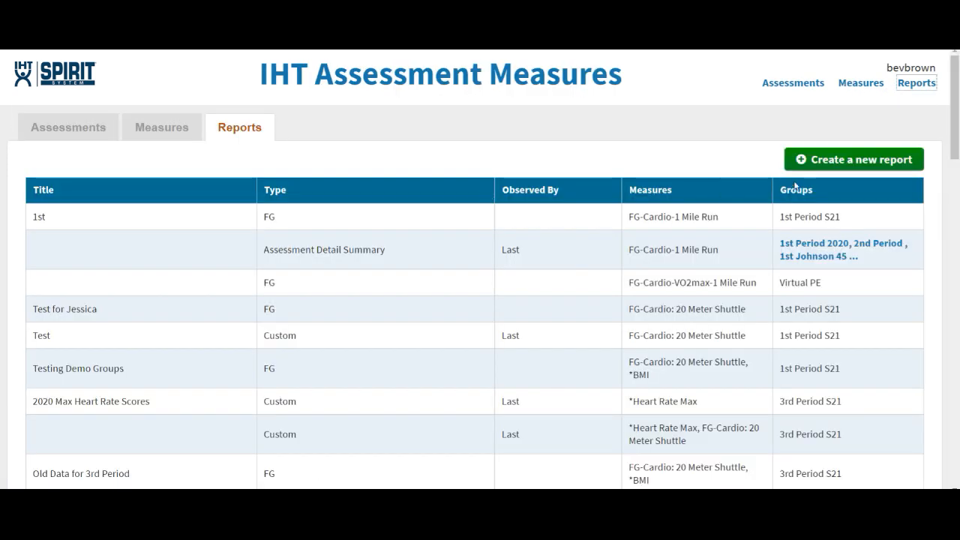
click(818, 162)
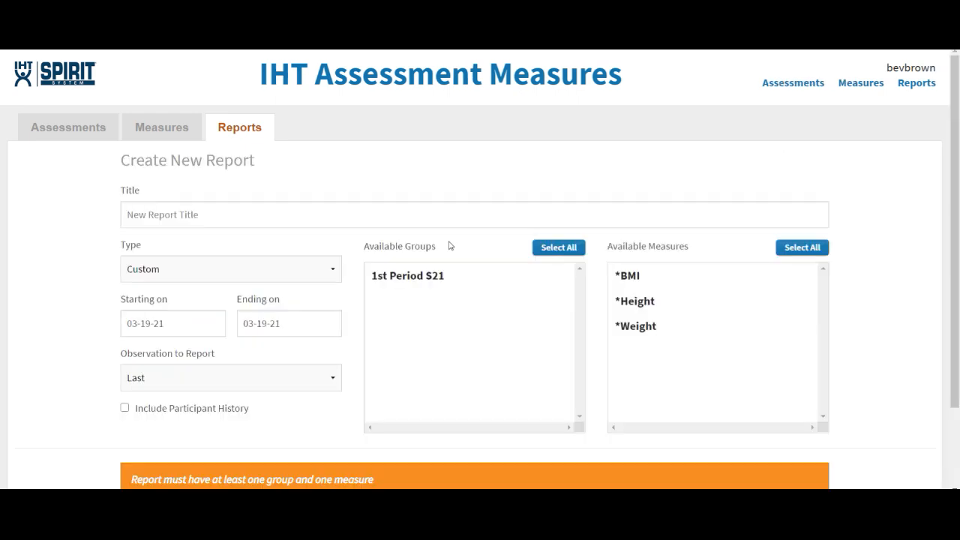
click(170, 215)
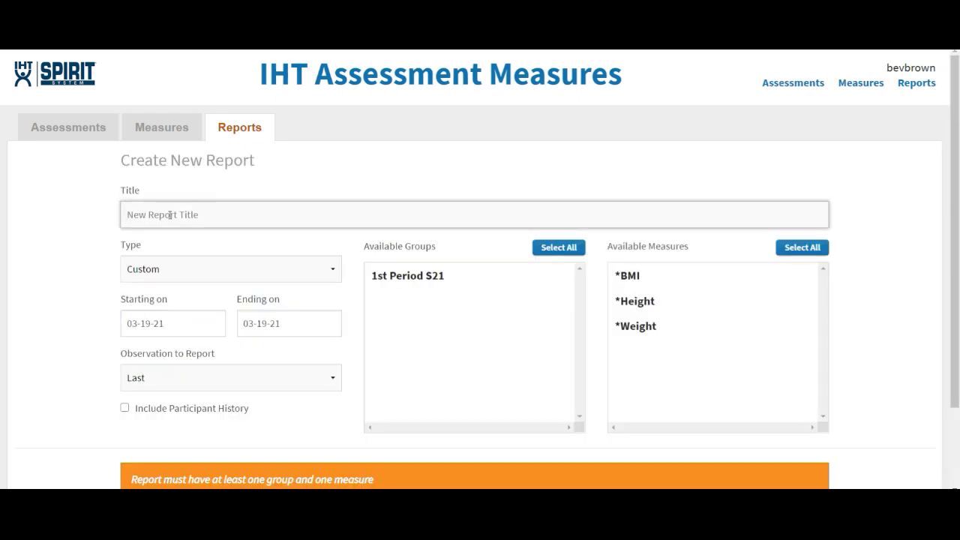
text(1st period S21)
click(141, 272)
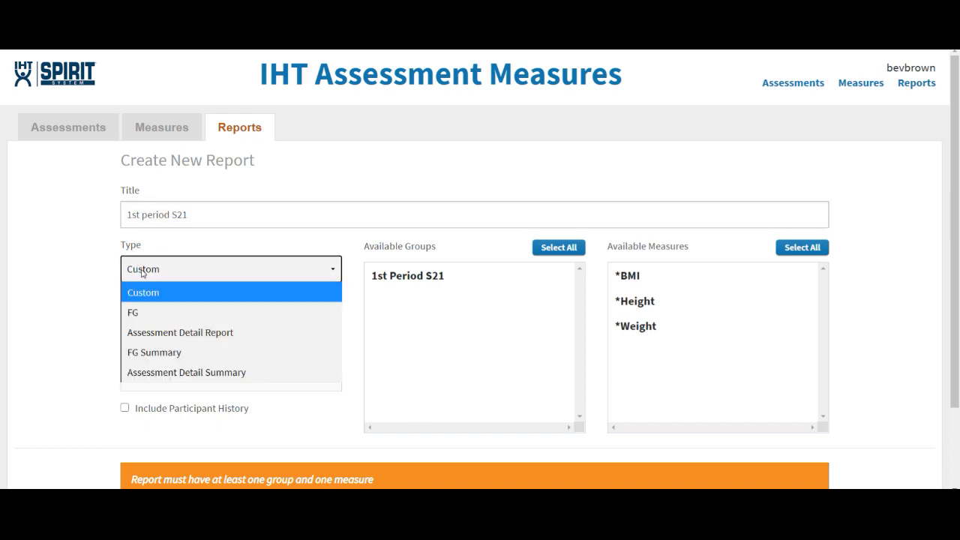
click(136, 318)
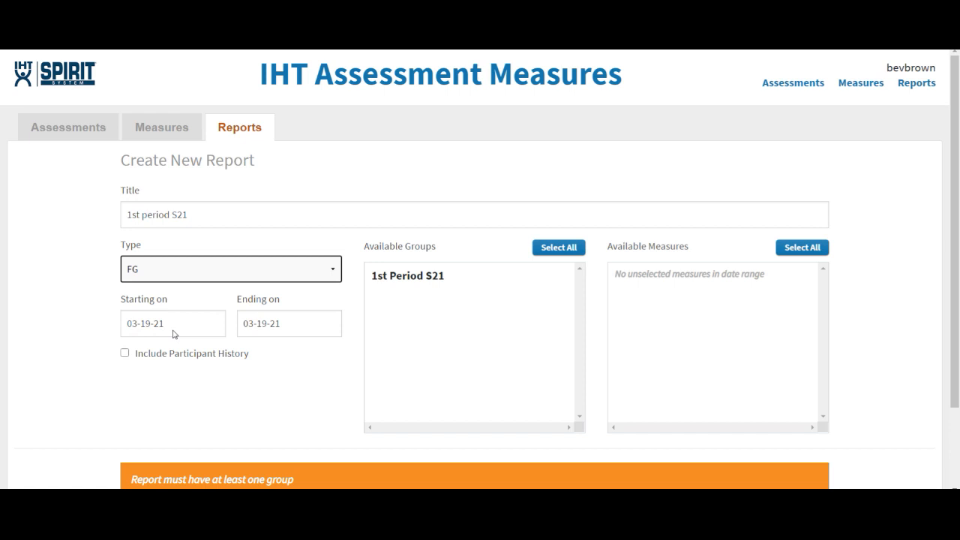
Add the group 1st Period S21 to the report and create the report.
click(401, 277)
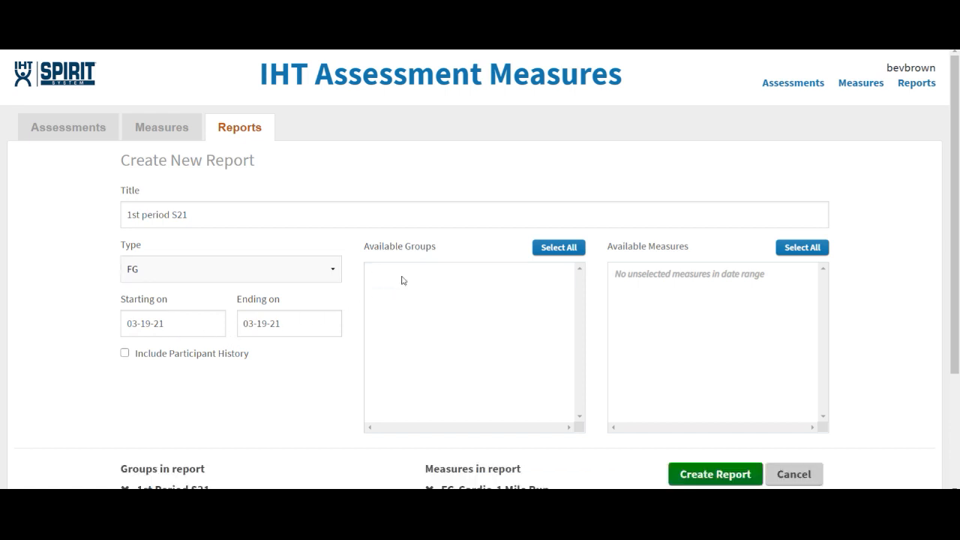
scroll(401, 281, down, 3)
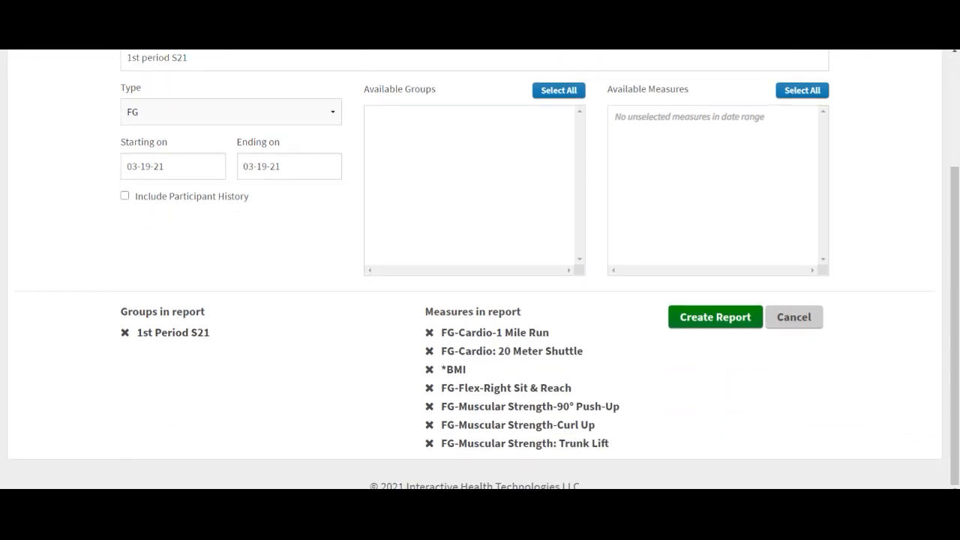
click(707, 318)
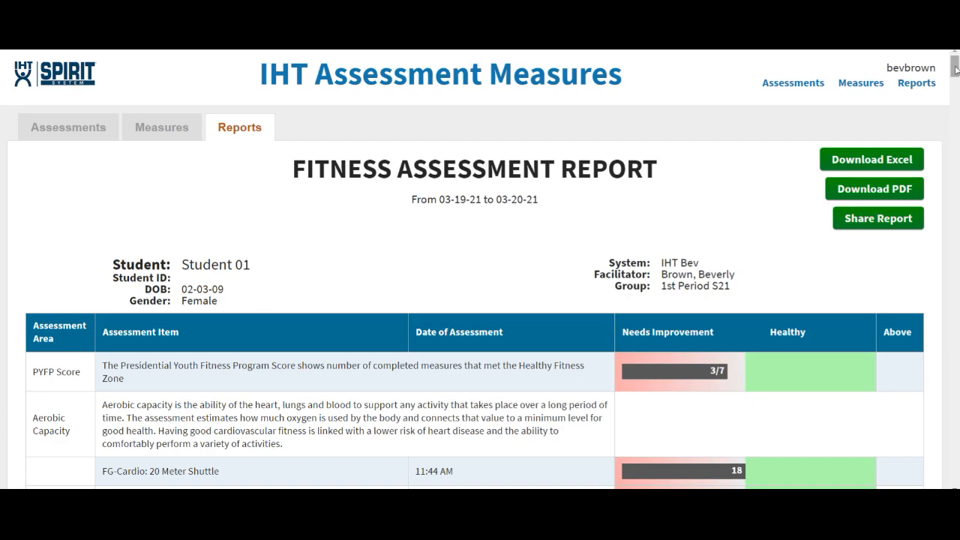
Review Student 01's results in the fitness assessment report and inspect the report sharing settings without sending any emails.
mouse_move(956, 67)
mouse_down()
mouse_move(955, 132)
mouse_move(954, 80)
mouse_up()
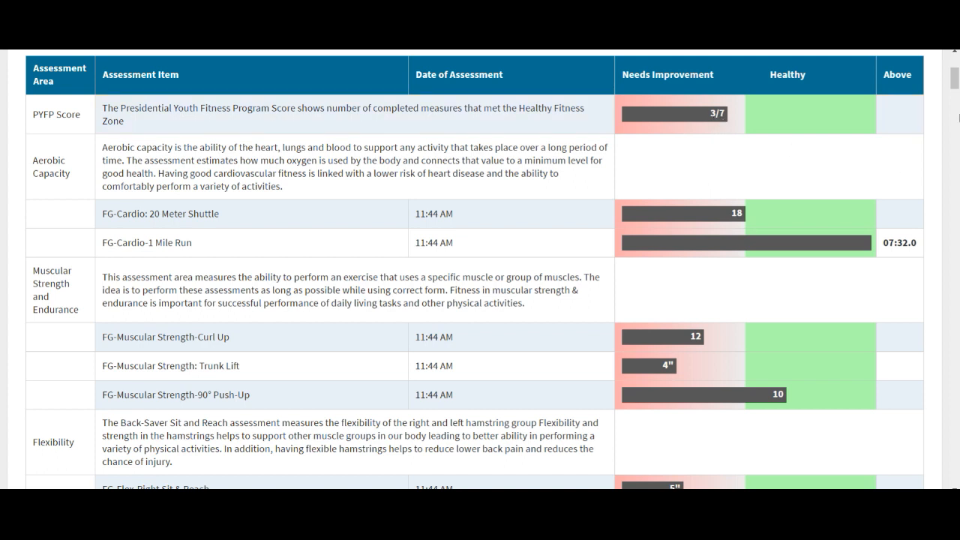
drag(954, 78, 954, 67)
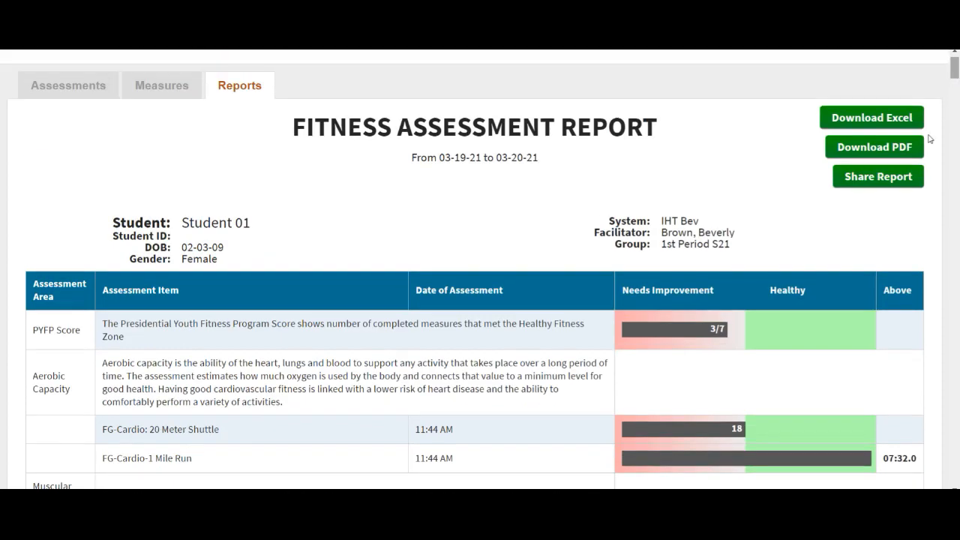
click(865, 179)
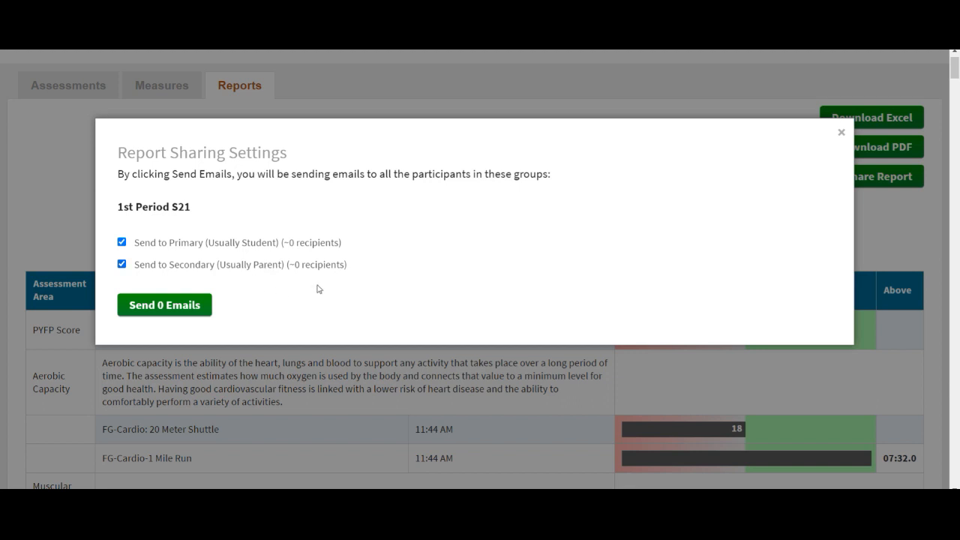
click(841, 135)
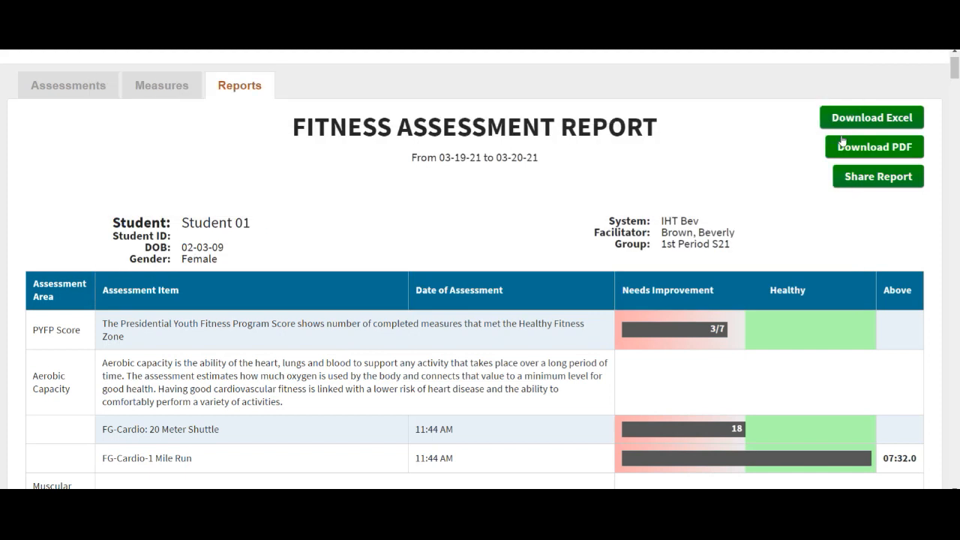